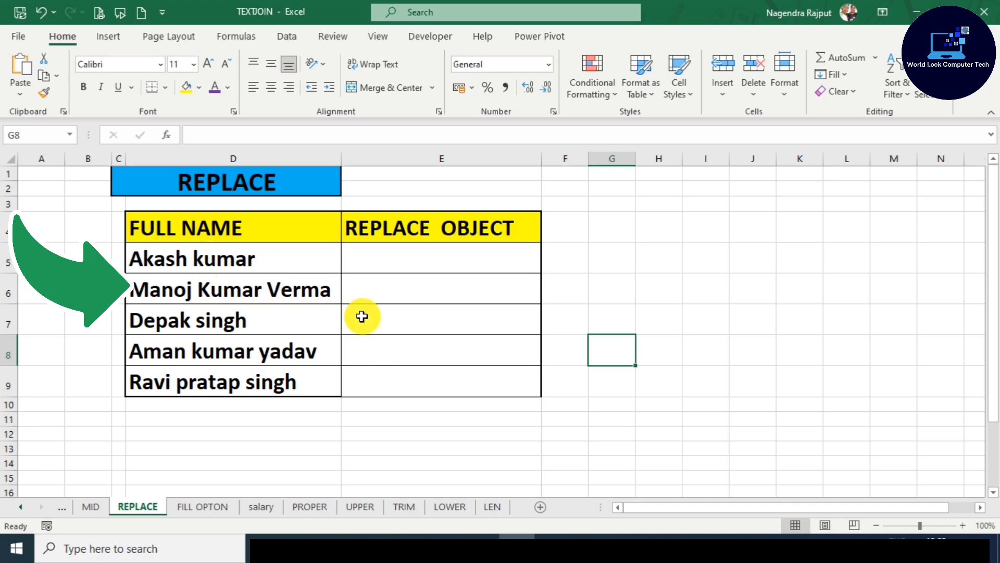
Select the full names in column D, ending on D5.
{"action": "left_click", "coordinate": [279, 330]}
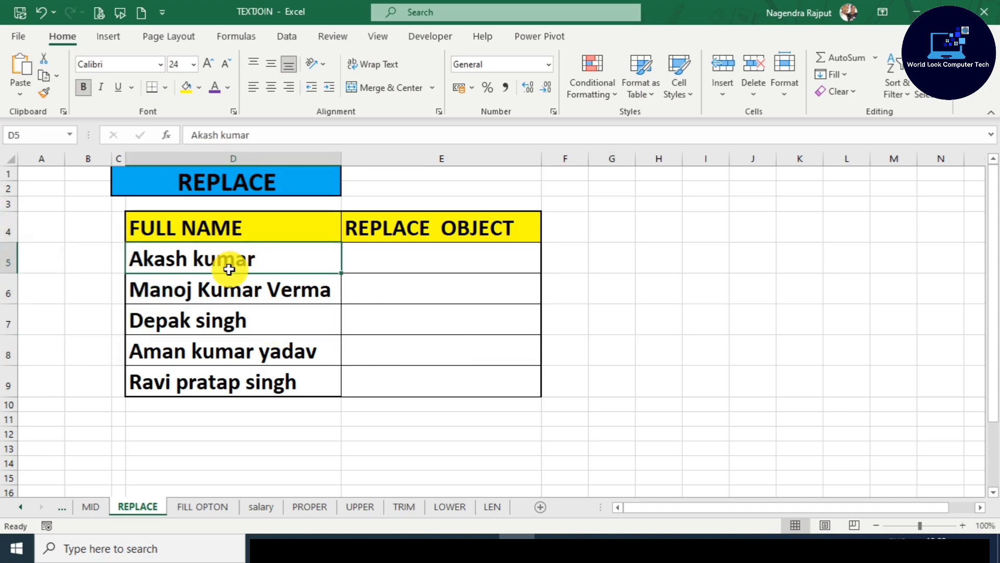
{"action": "left_click_drag", "start_coordinate": [263, 257], "coordinate": [231, 400]}
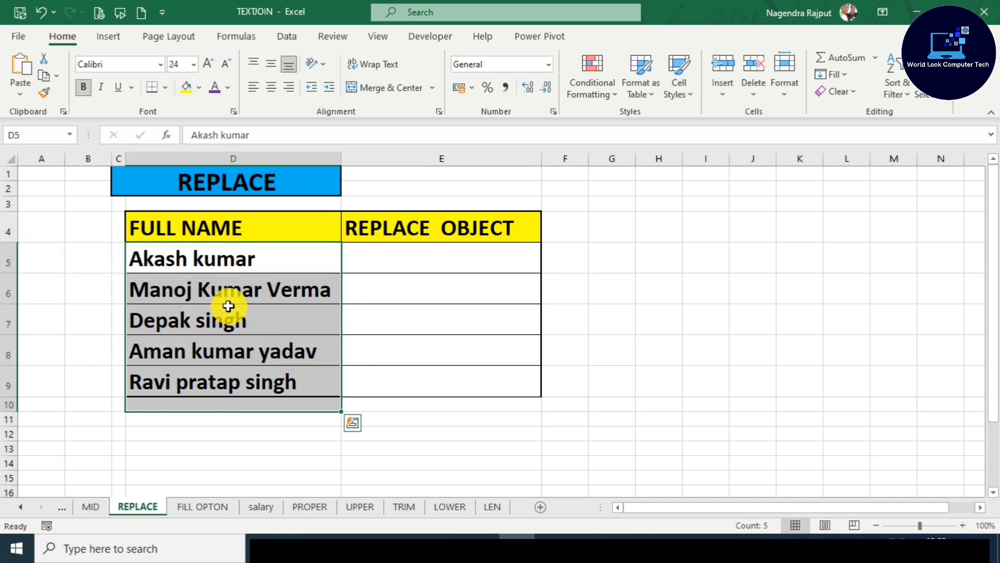
{"action": "left_click", "coordinate": [229, 282]}
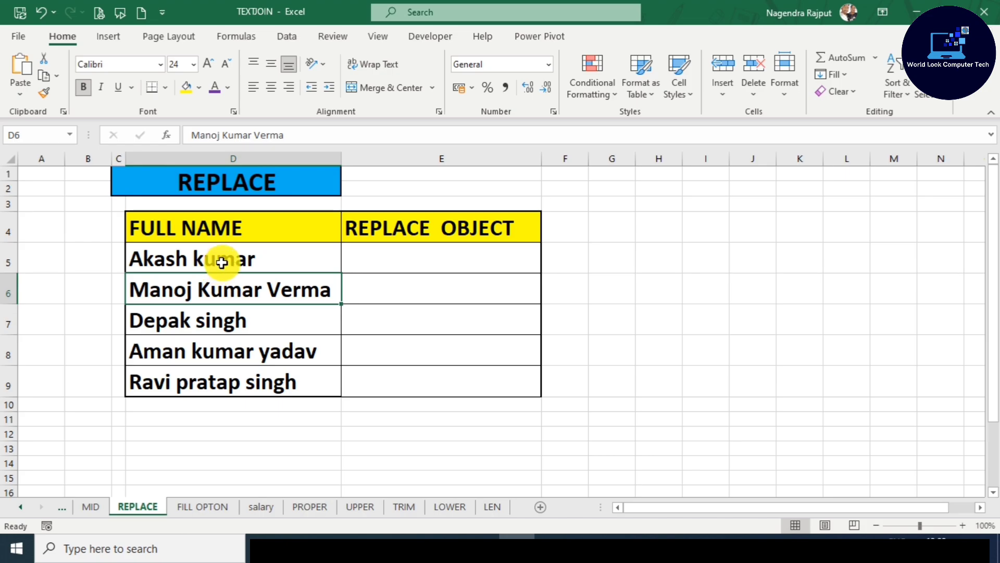
{"action": "left_click", "coordinate": [223, 262]}
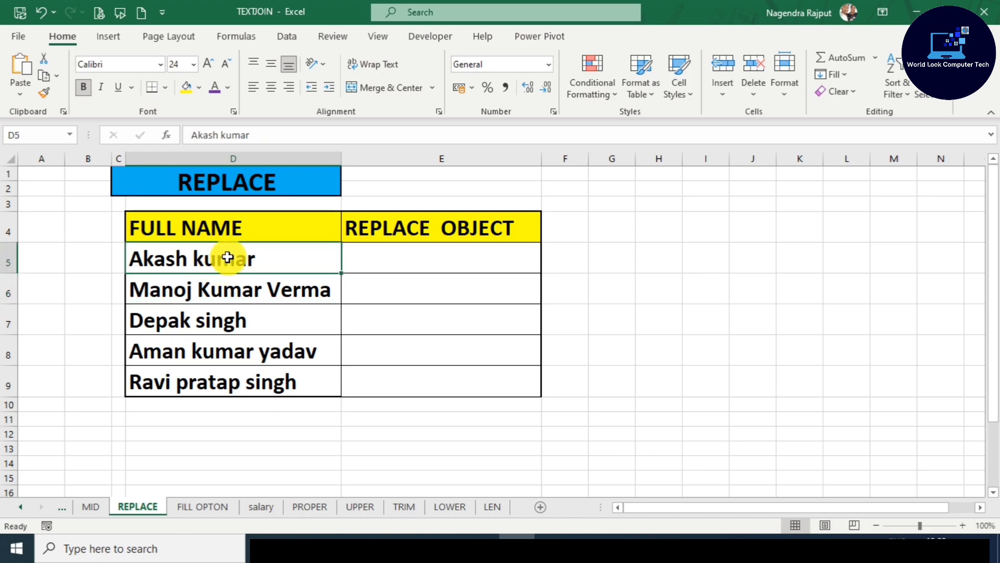
Begin a REPLACE formula in E5 by typing =rep and accepting the REPLACE suggestion.
{"action": "left_click", "coordinate": [411, 264]}
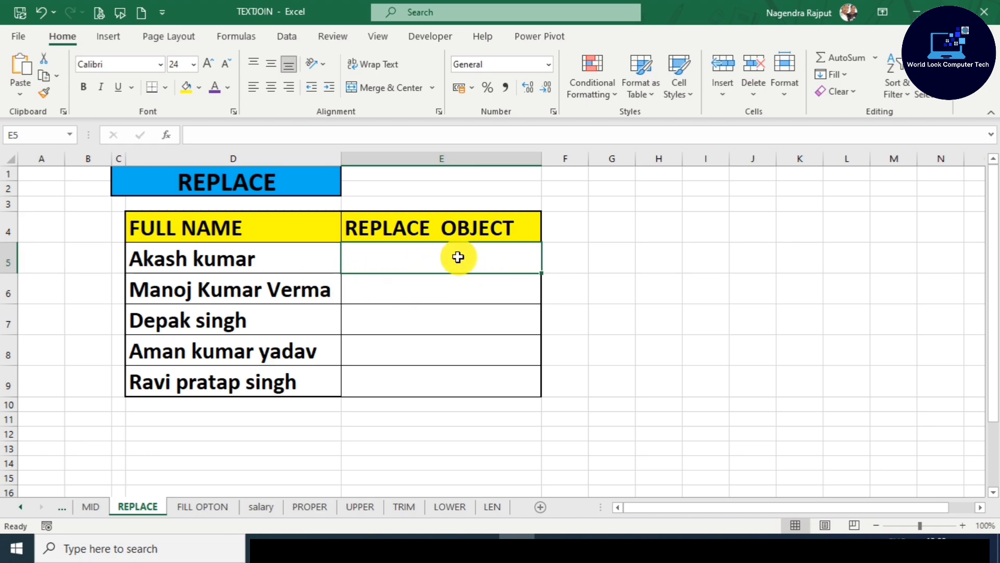
{"action": "type", "text": "="}
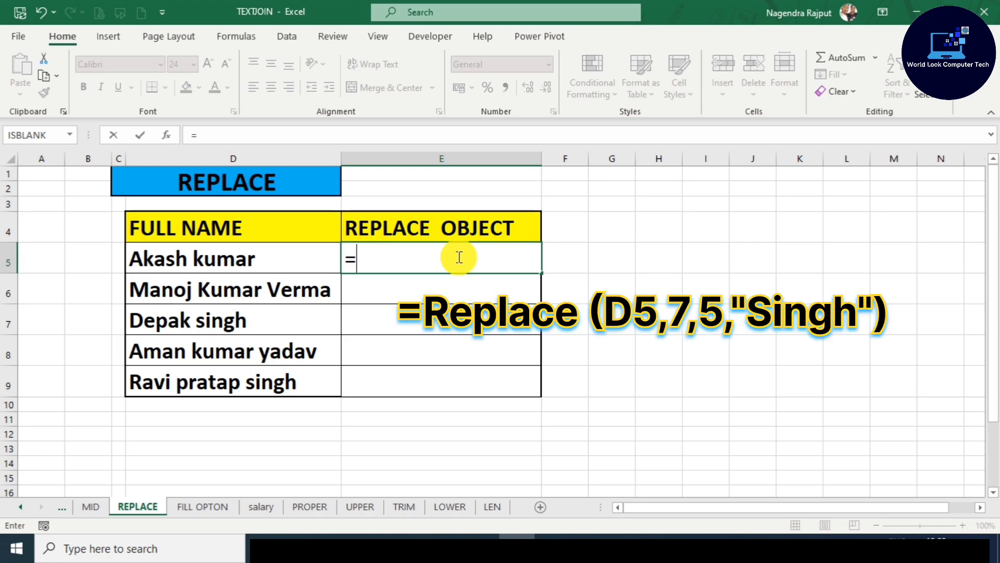
{"action": "type", "text": "re"}
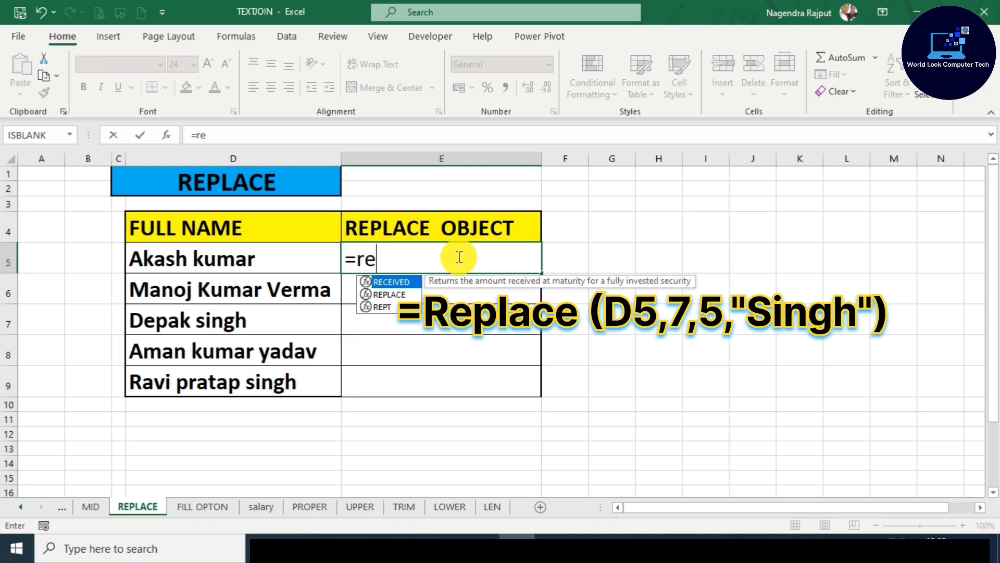
{"action": "type", "text": "p"}
{"action": "key", "text": "Tab"}
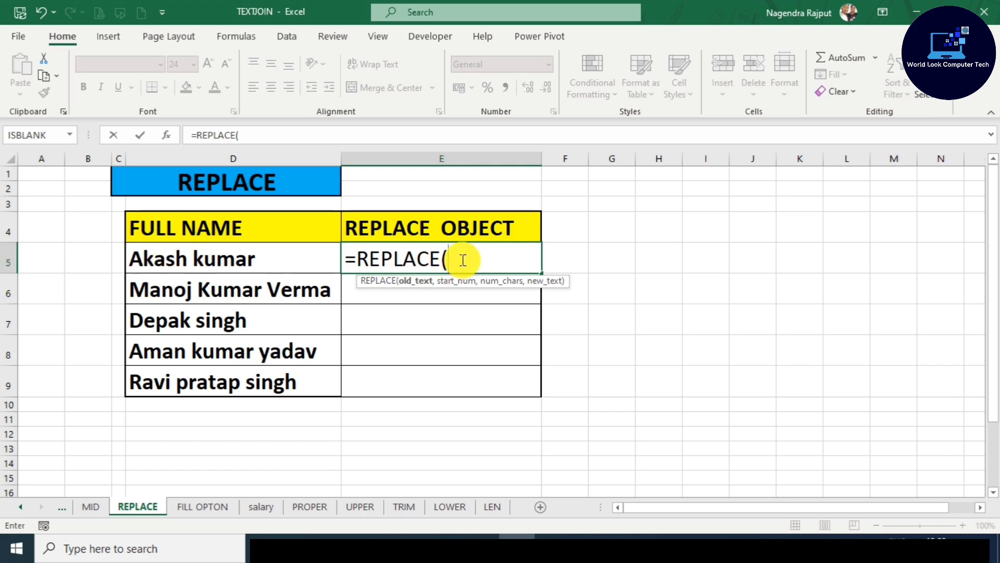
{"action": "left_click", "coordinate": [219, 260]}
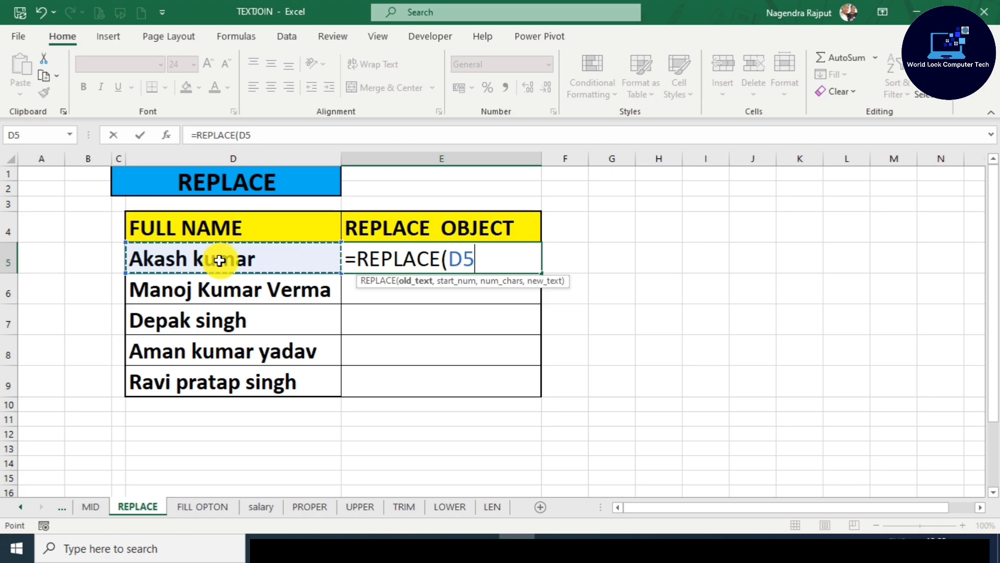
{"action": "type", "text": ",7"}
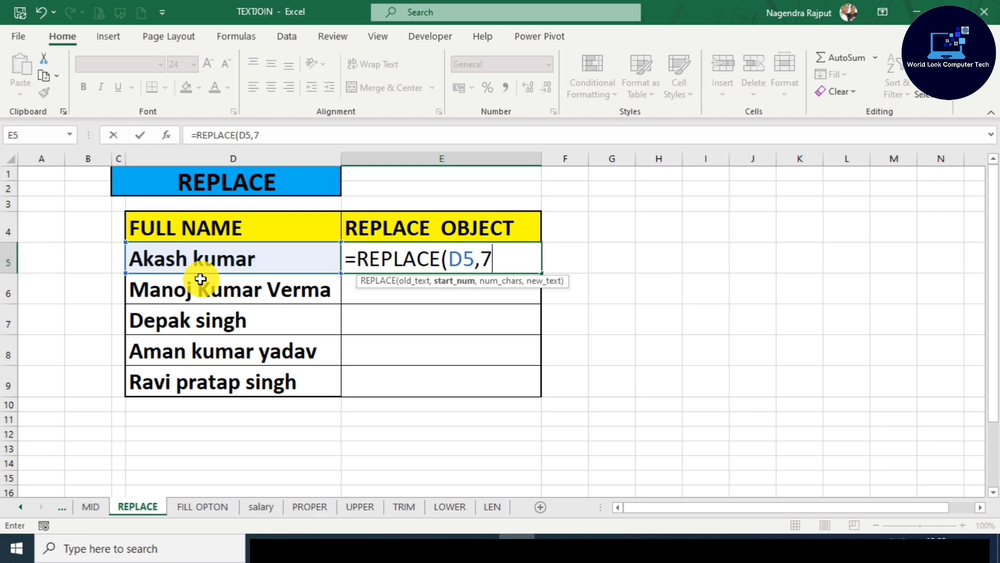
{"action": "type", "text": ","}
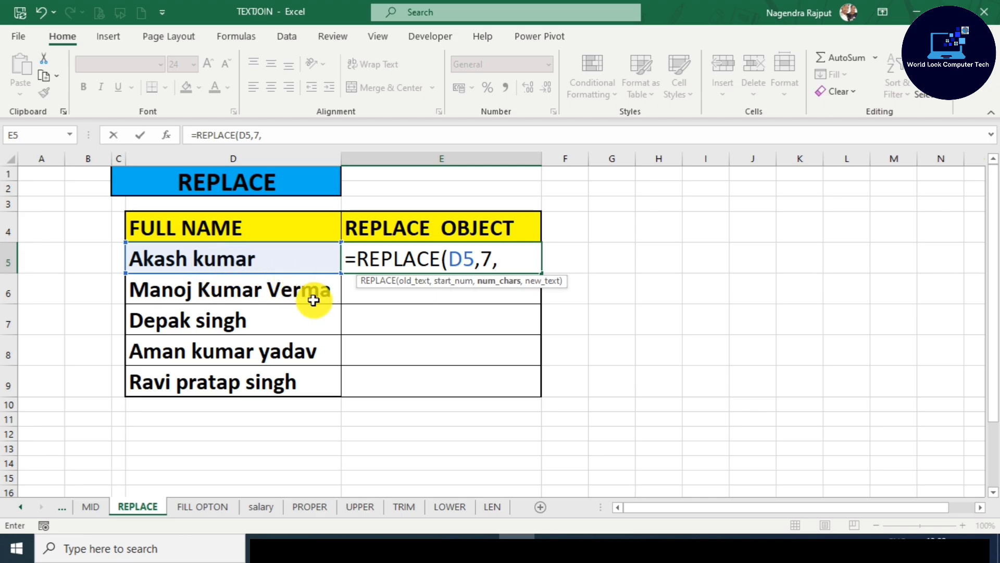
{"action": "type", "text": "5"}
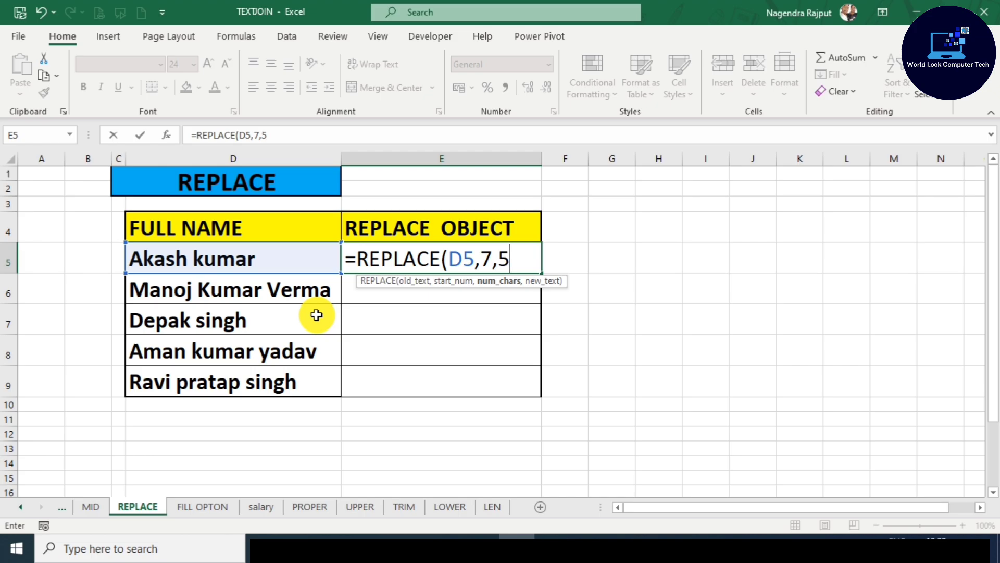
{"action": "type", "text": ","}
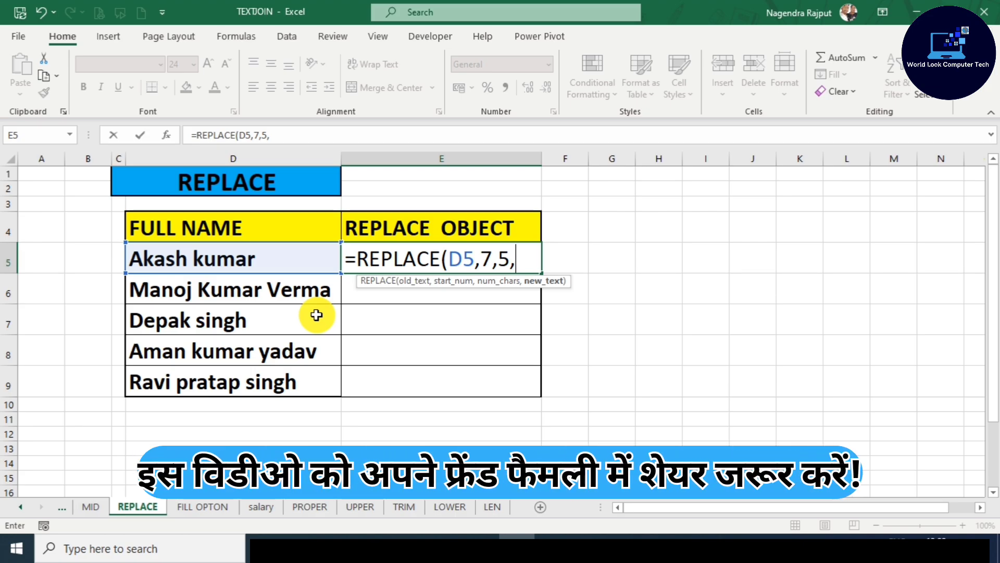
{"action": "type", "text": "\""}
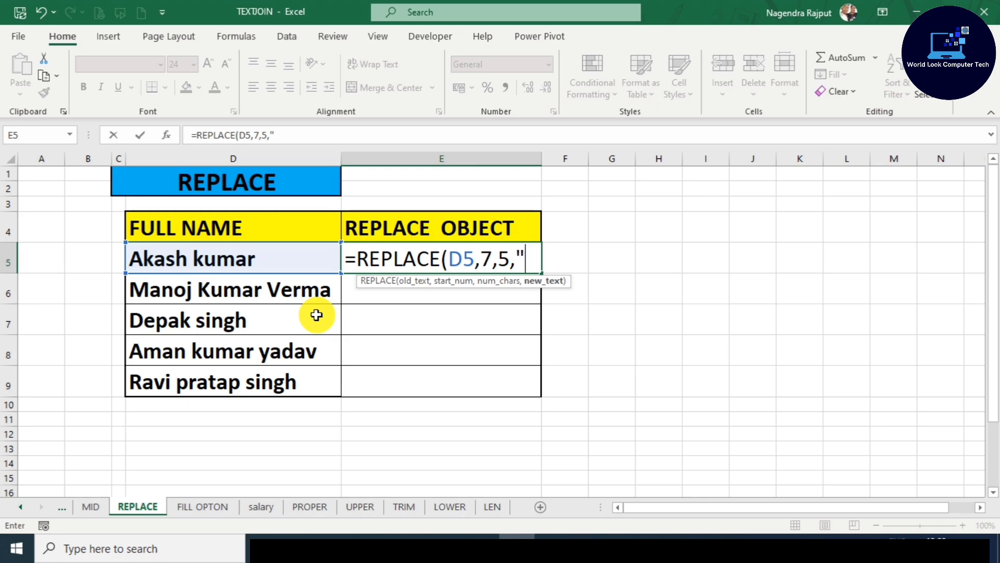
{"action": "type", "text": "Singh"}
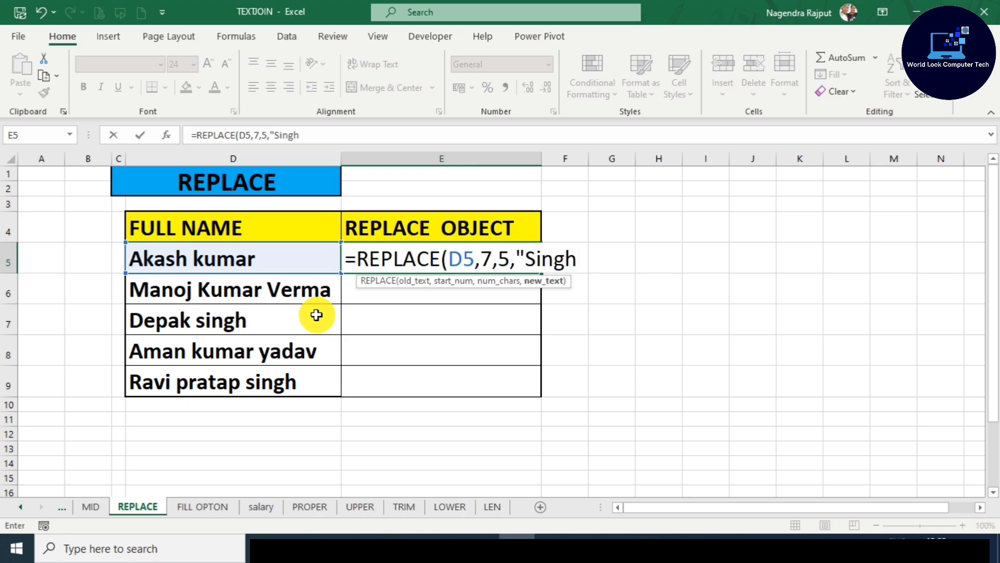
{"action": "type", "text": "\""}
{"action": "type", "text": ")"}
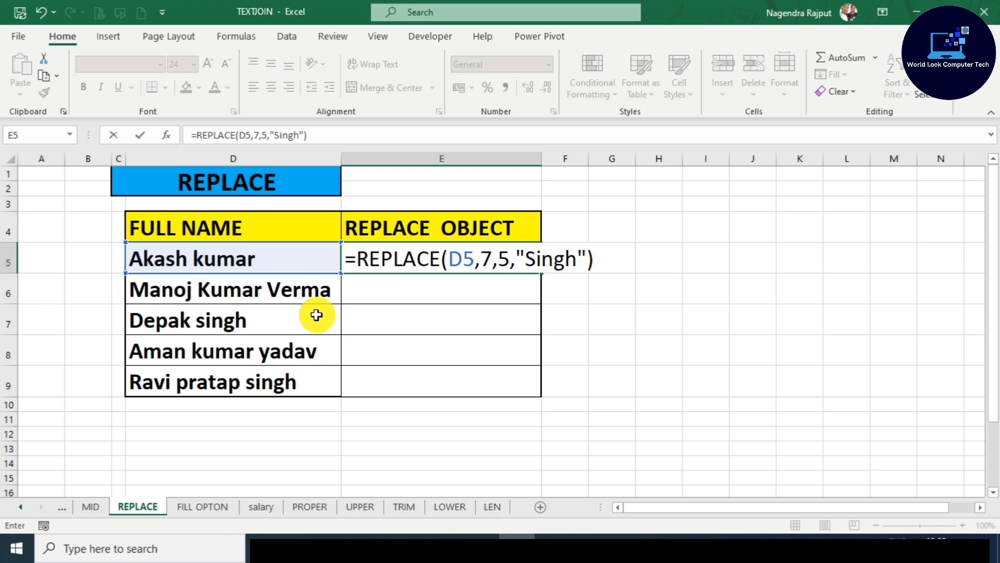
{"action": "key", "text": "Return"}
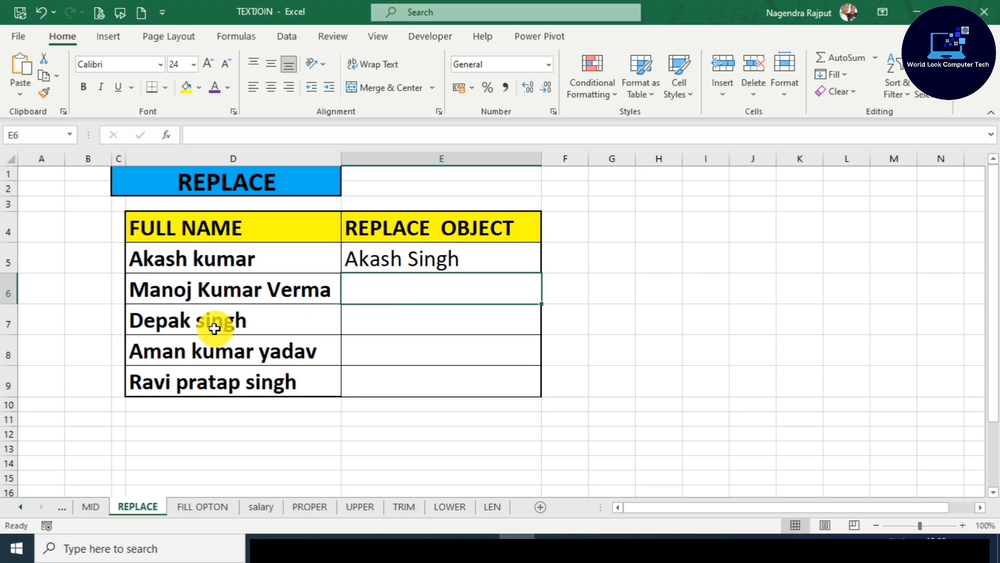
{"action": "left_click", "coordinate": [202, 289]}
{"action": "left_click", "coordinate": [379, 294]}
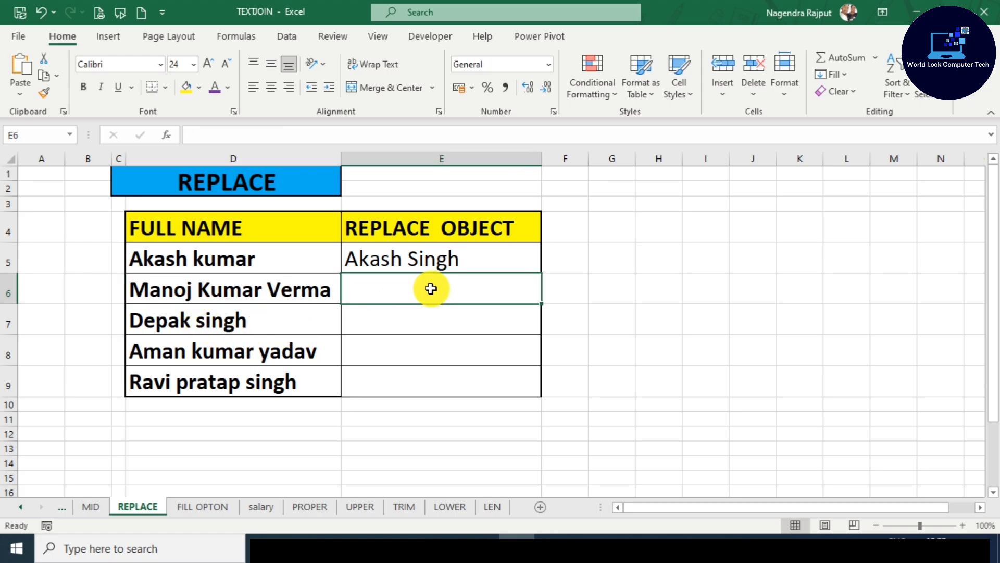
{"action": "left_click", "coordinate": [502, 258]}
{"action": "left_click_drag", "start_coordinate": [539, 273], "coordinate": [540, 297]}
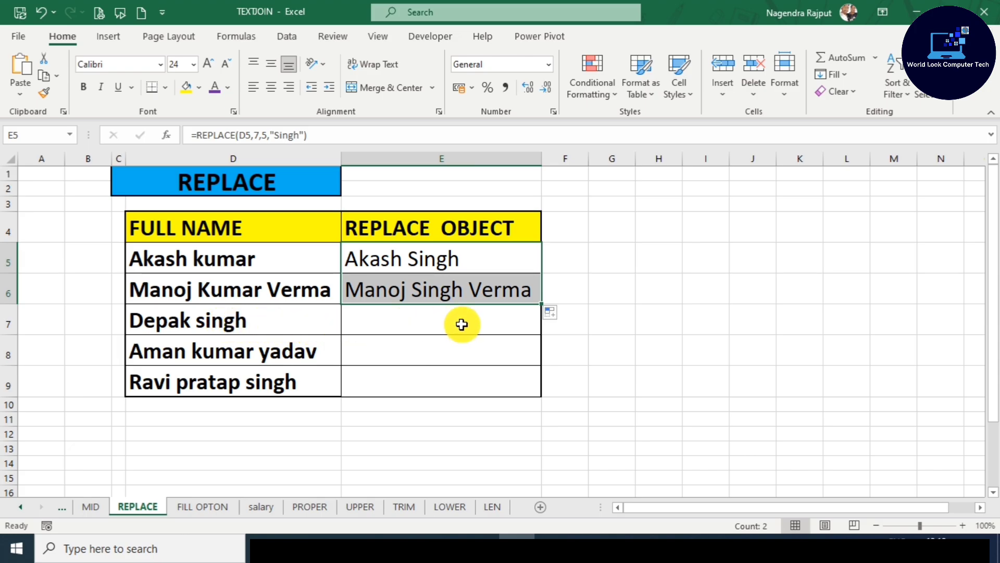
{"action": "left_click", "coordinate": [385, 327]}
{"action": "type", "text": "="}
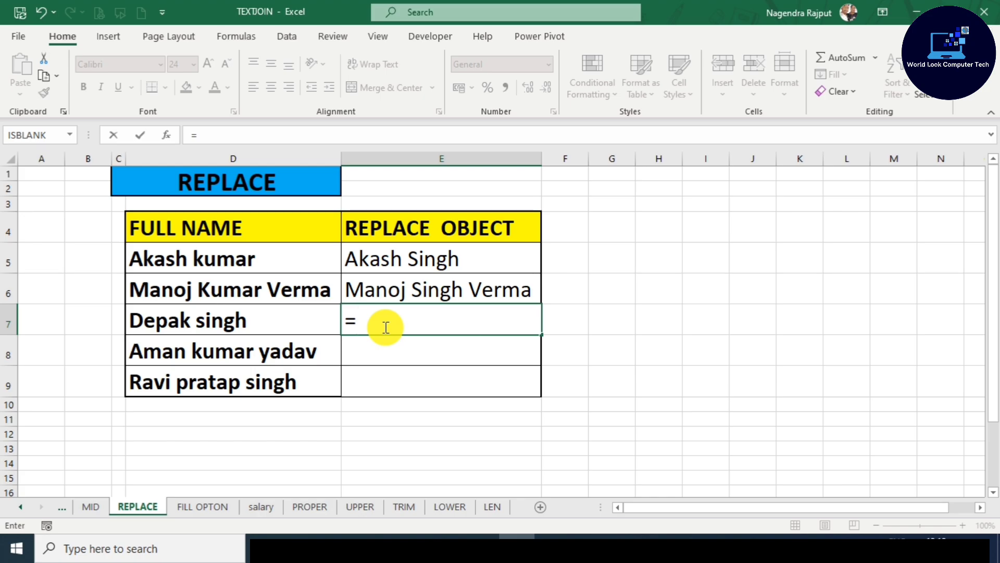
{"action": "type", "text": "re"}
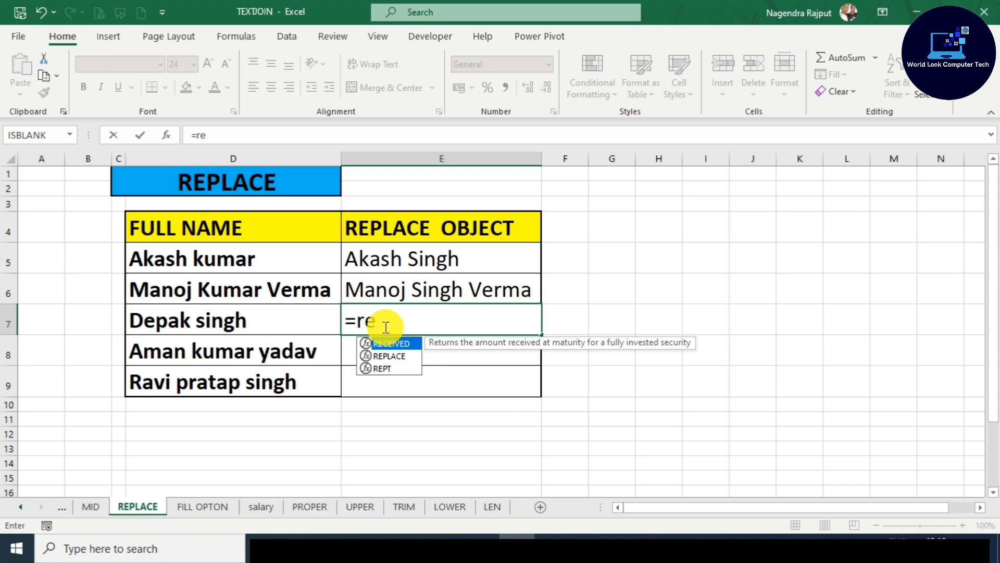
{"action": "key", "text": "Down"}
{"action": "key", "text": "Tab"}
{"action": "left_click", "coordinate": [270, 324]}
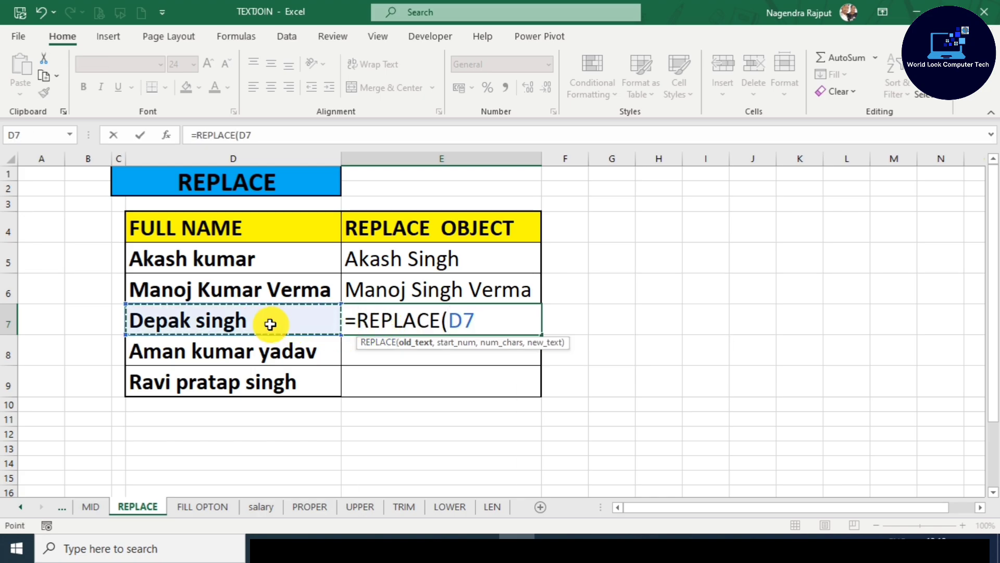
{"action": "type", "text": ","}
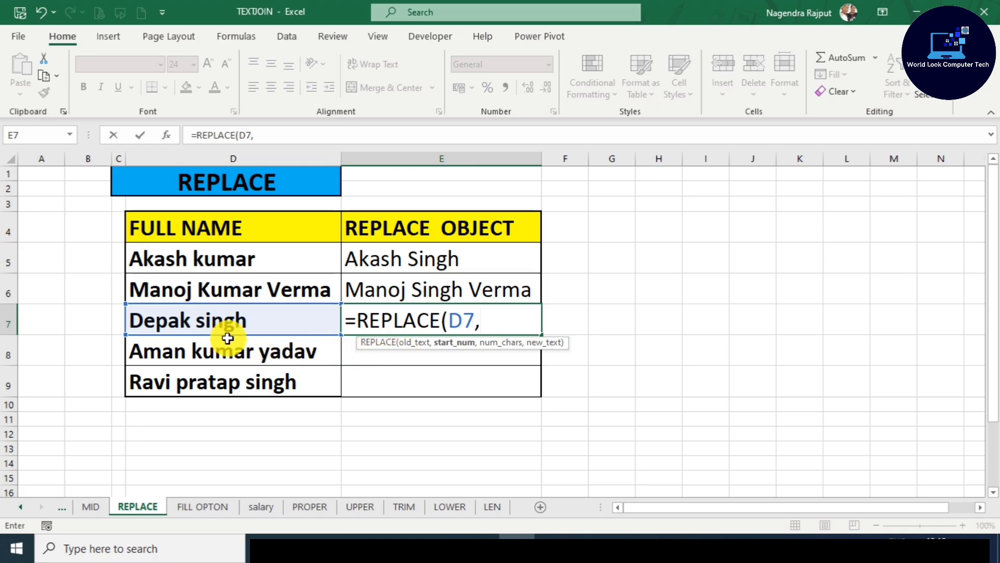
{"action": "type", "text": "7,"}
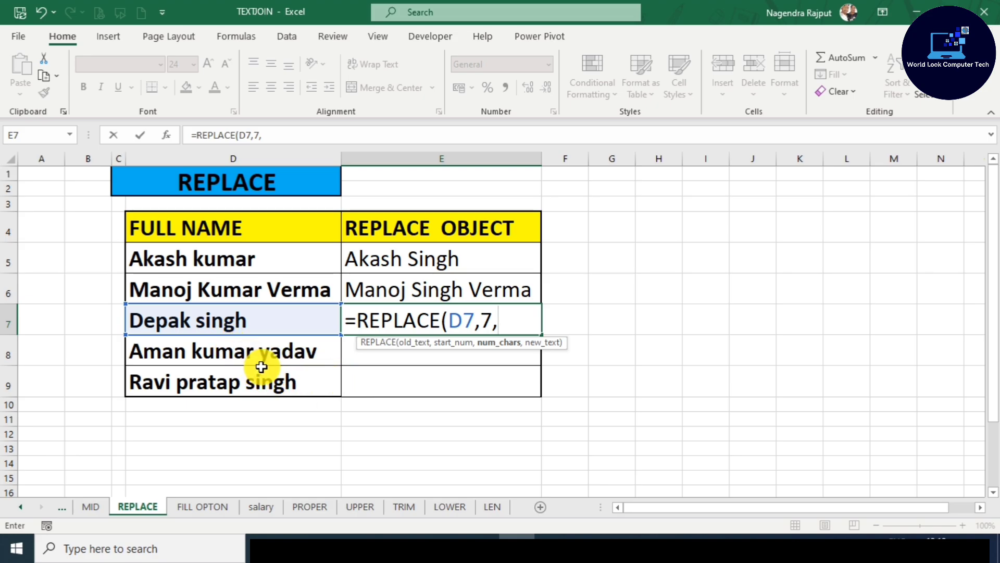
{"action": "type", "text": "5,"}
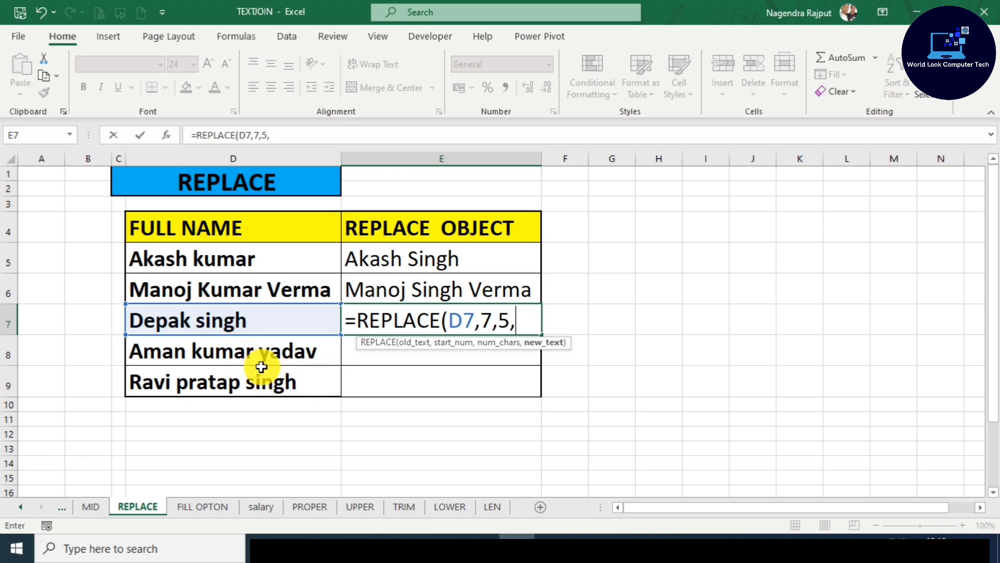
{"action": "type", "text": "\""}
{"action": "type", "text": "verma"}
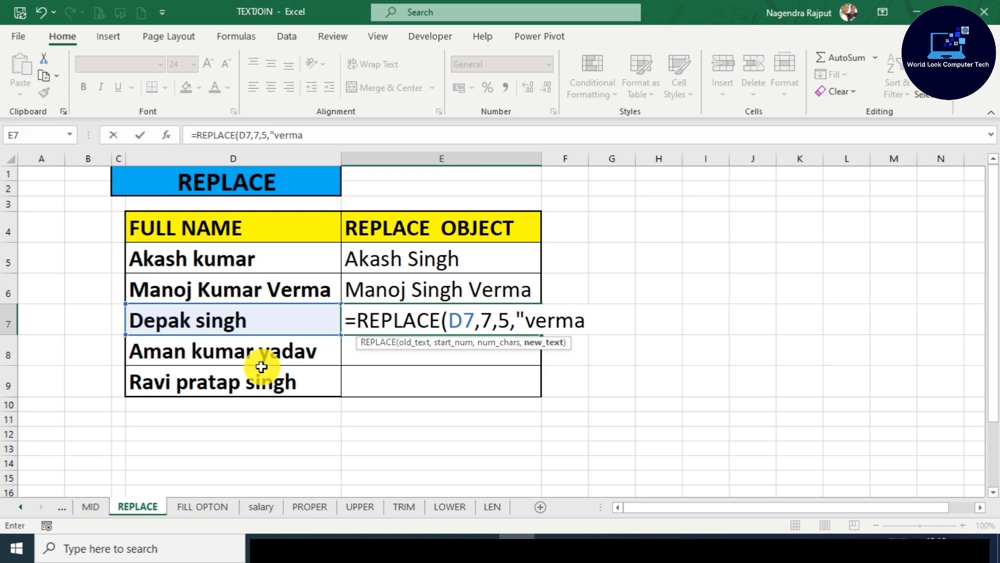
{"action": "type", "text": "\""}
{"action": "key", "text": "Return"}
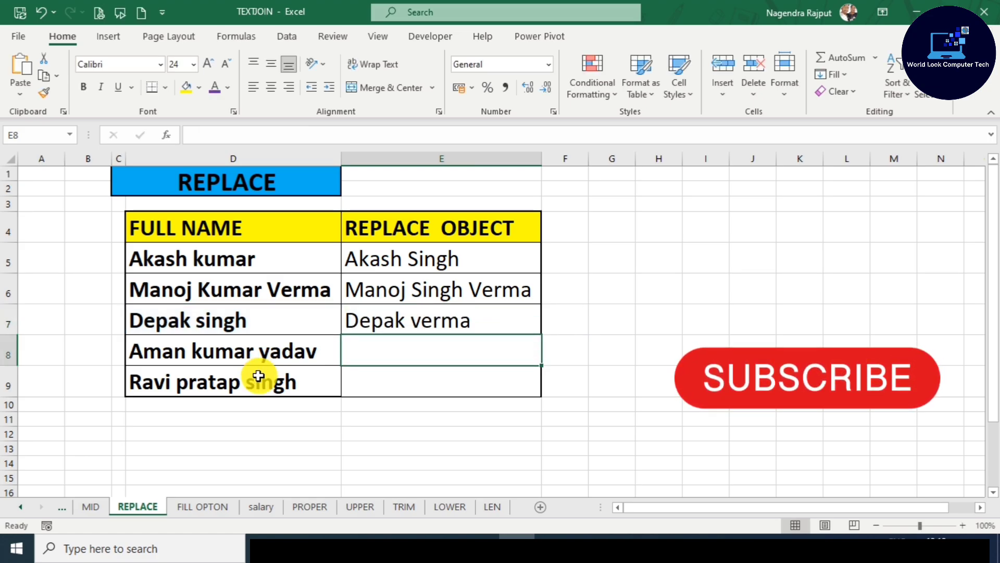